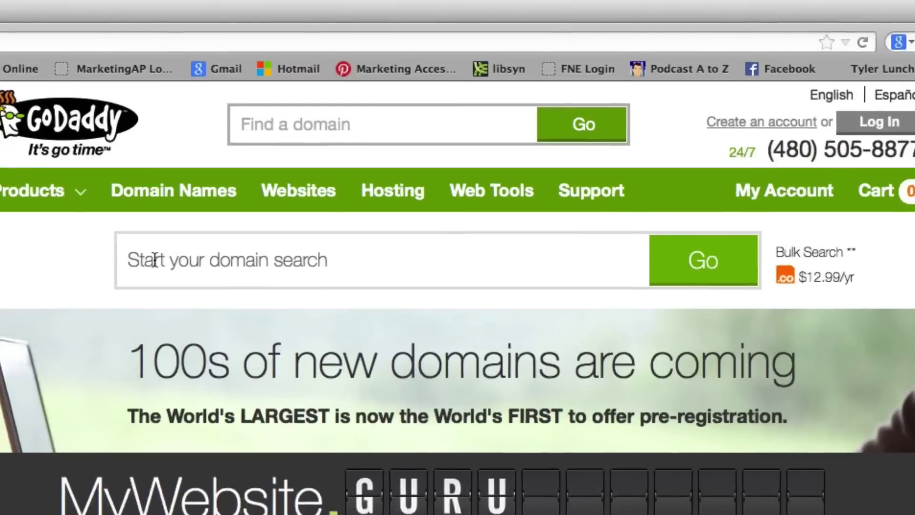
Search GoDaddy for 'anthonytran' to see alternative domains with prices.
left_click(254, 176)
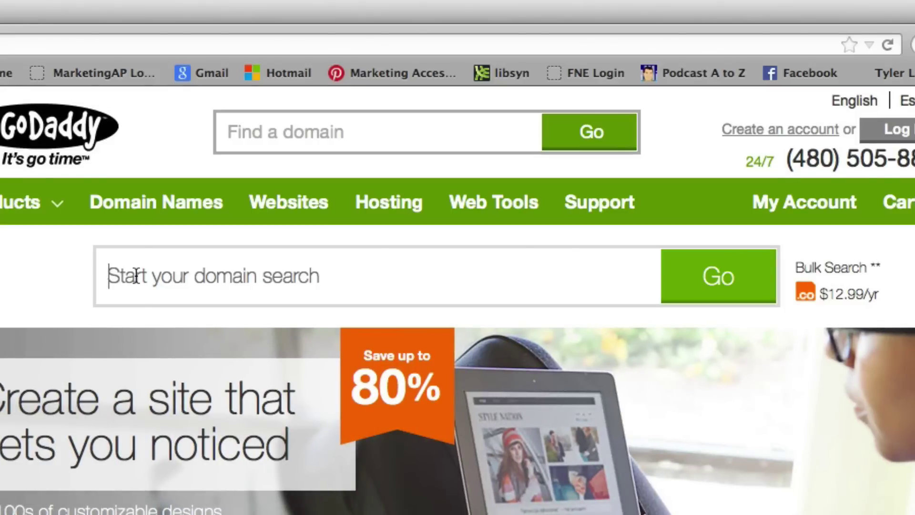
type("anthonytra")
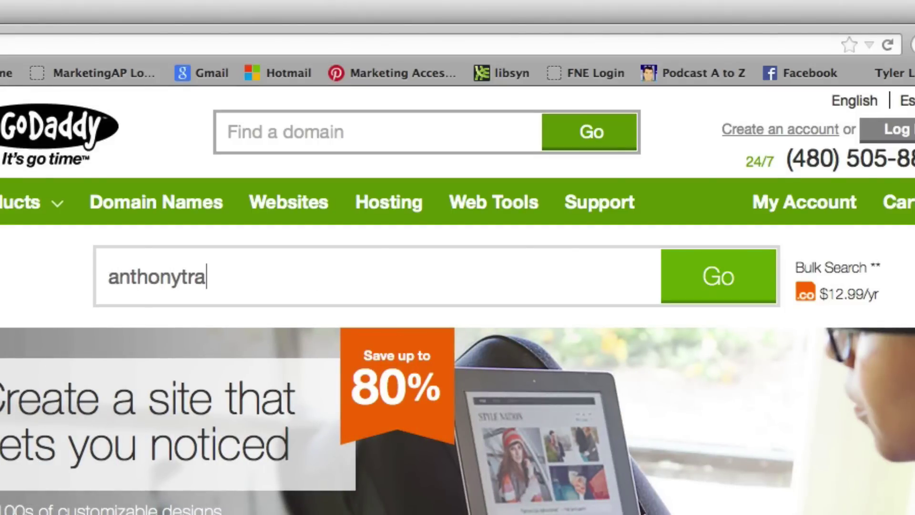
type("n")
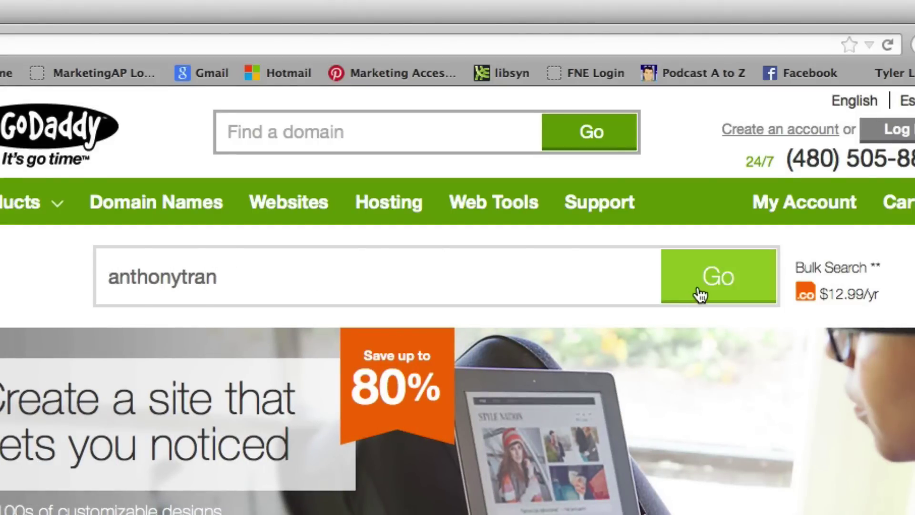
left_click(701, 294)
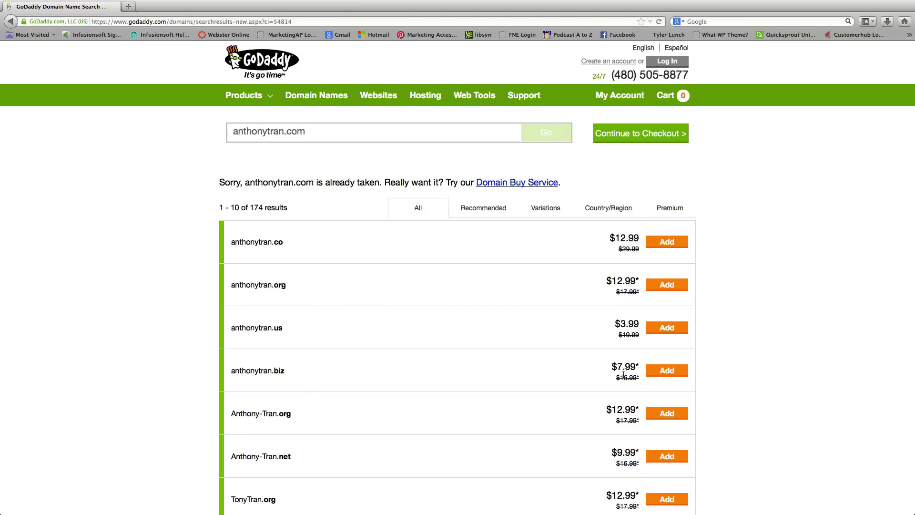
Add anthonytran.biz to the order, keeping Privacy Protection selected.
left_click(667, 371)
scroll(709, 375, "down", 2)
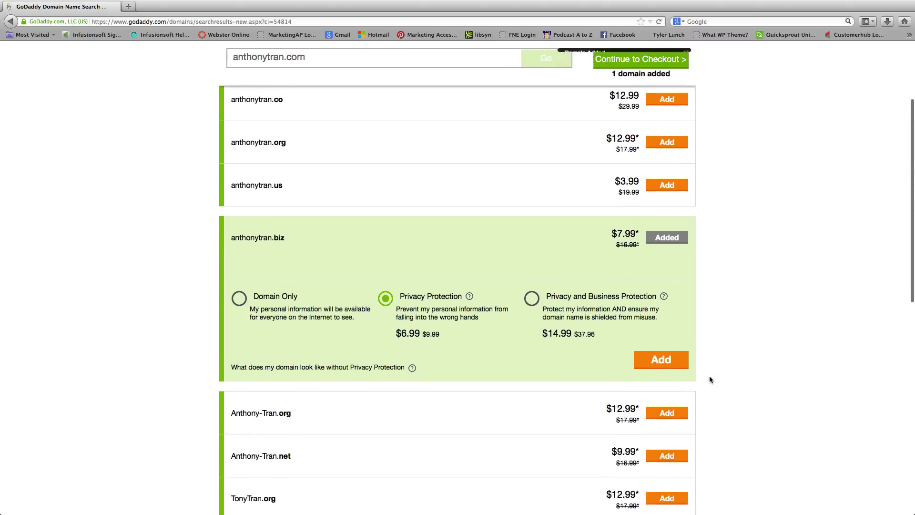
scroll(710, 380, "down", 1)
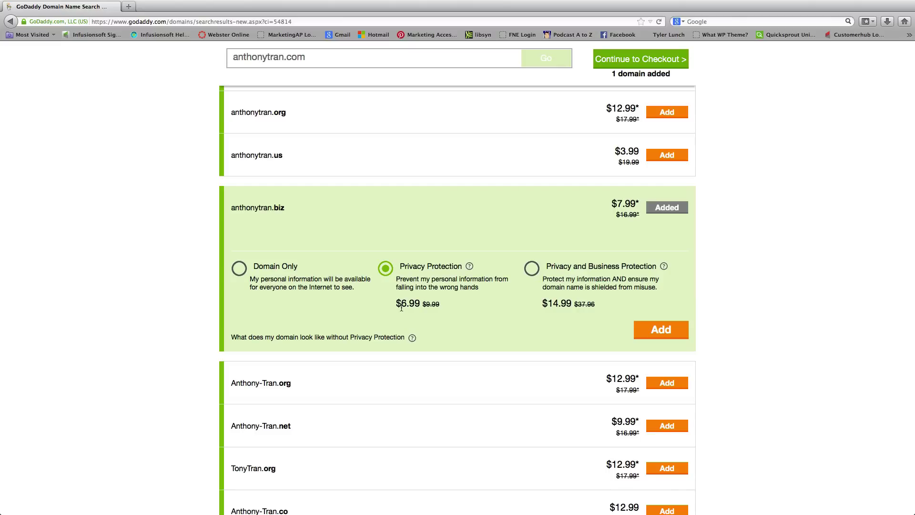
left_click(657, 335)
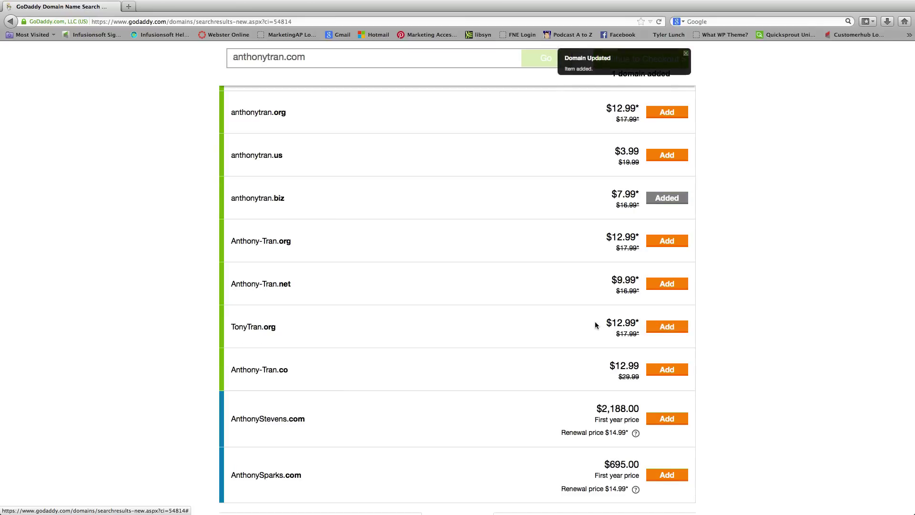
scroll(495, 344, "up", 5)
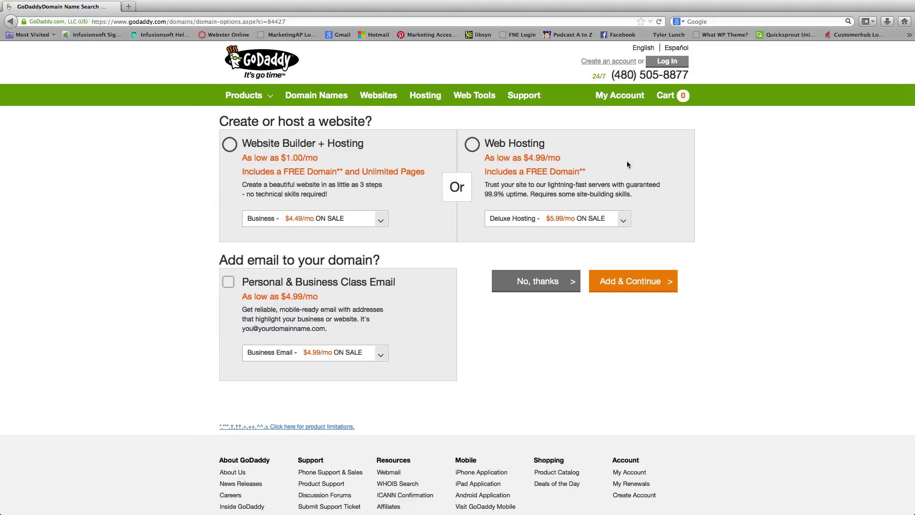
Decline the hosting and email offers to reach the cart with anthonytran.biz.
left_click(557, 281)
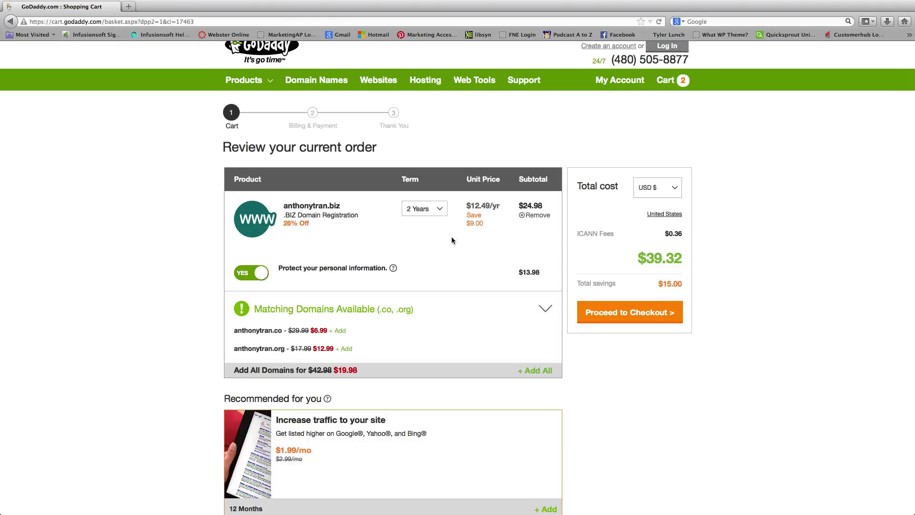
Change the anthonytran.biz registration term from 2 years to 1 year.
left_click(440, 213)
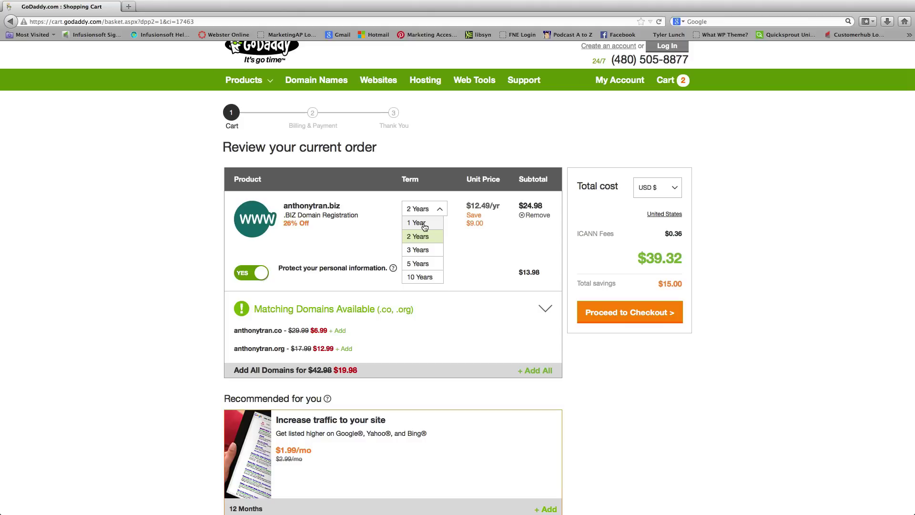
left_click(420, 224)
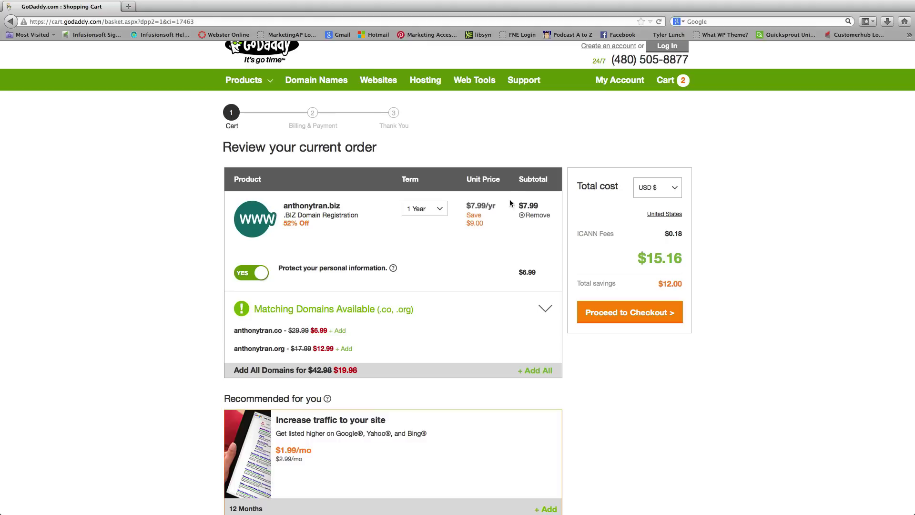
scroll(493, 323, "down", 1)
scroll(489, 323, "down", 2)
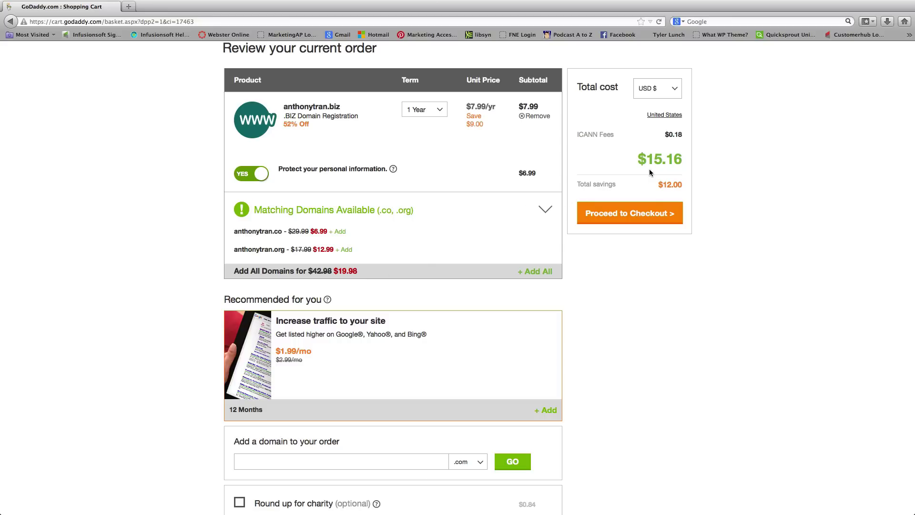
Proceed from the cart to checkout as a new customer, reaching billing information.
left_click(639, 218)
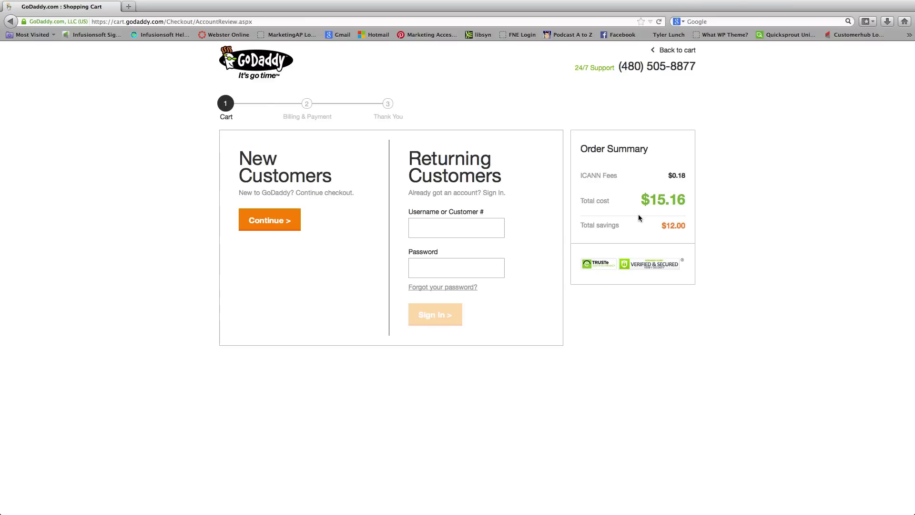
left_click(272, 229)
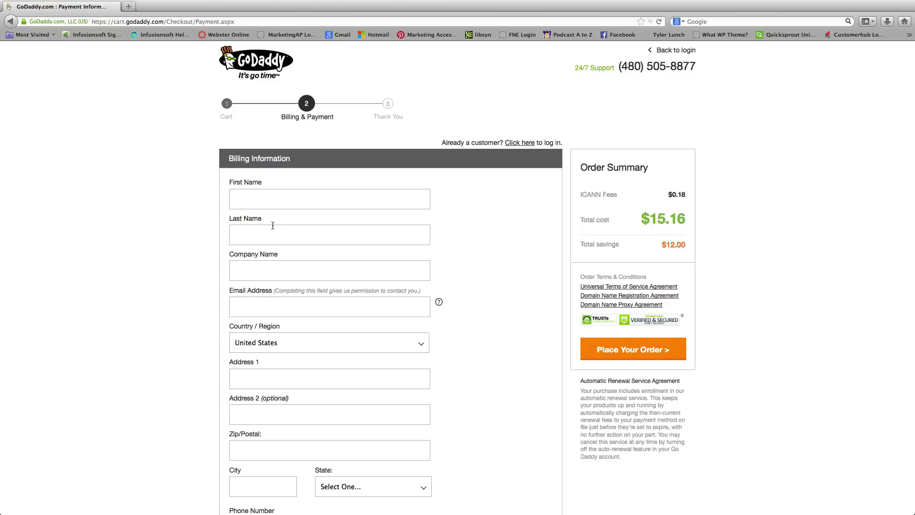